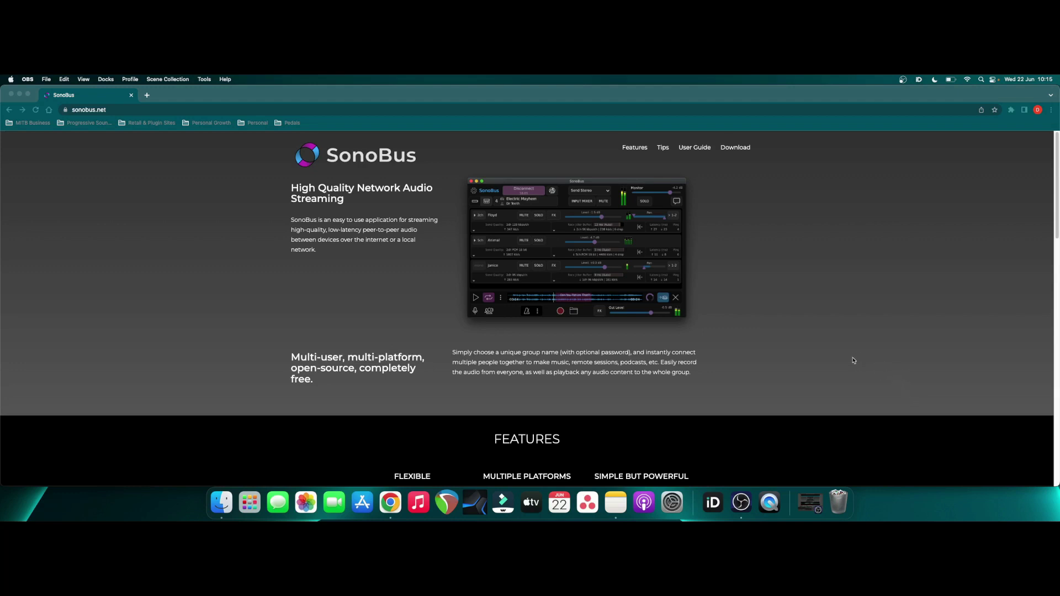
Step: Scroll sonobus.net down to the Download section and the iOS card
scroll(854, 361, down, 20)
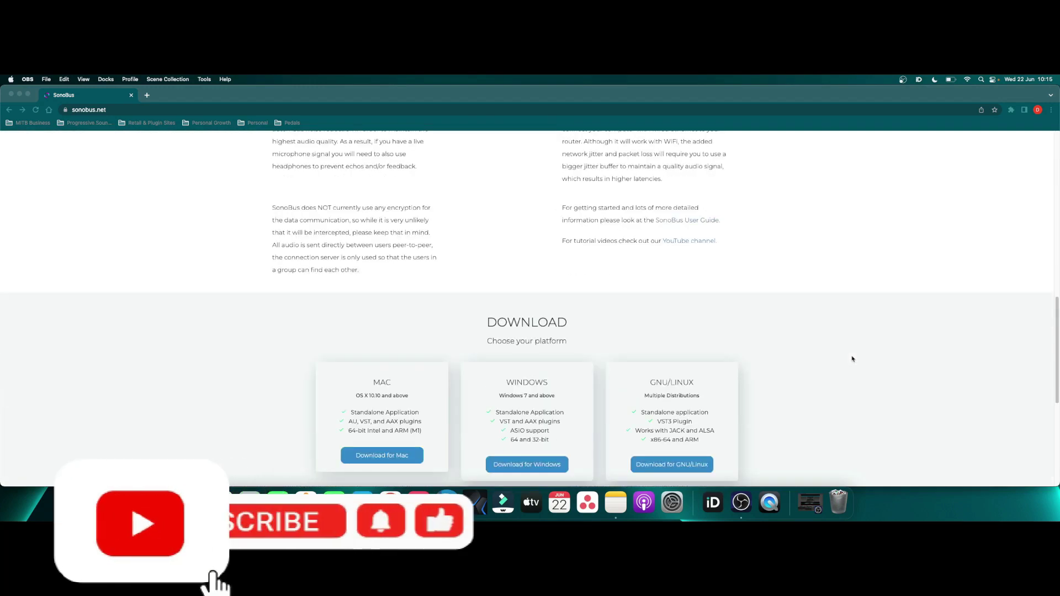
scroll(852, 359, down, 5)
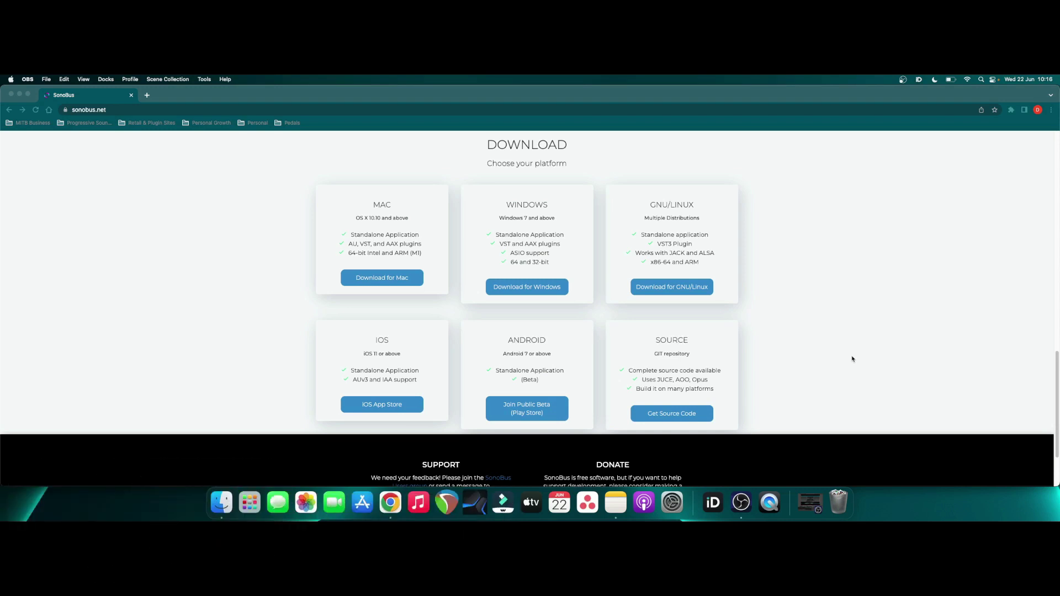
scroll(852, 359, down, 3)
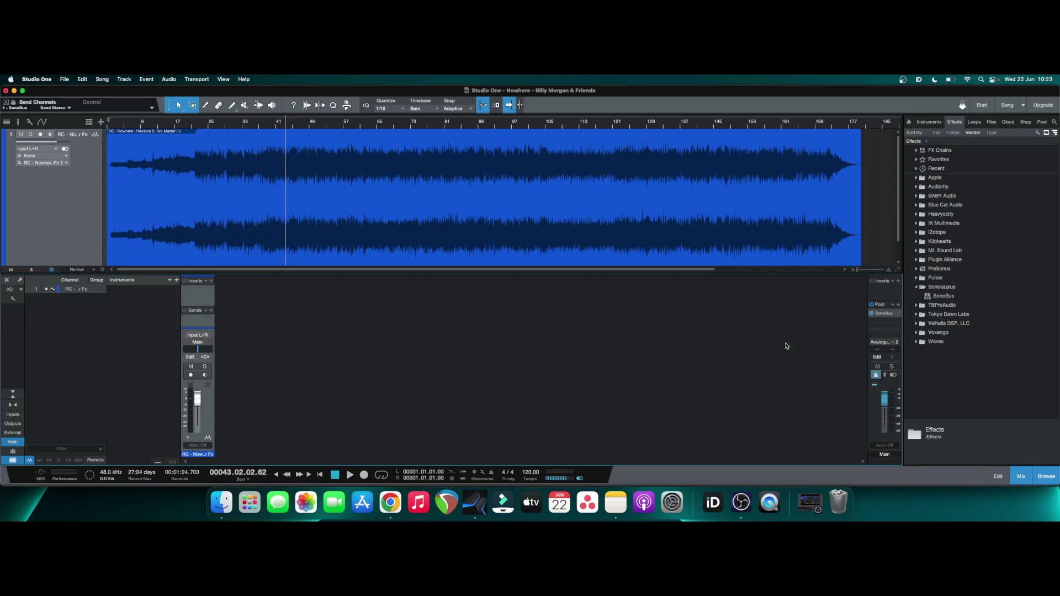
Step: Open the master-bus SonoBus plugin, keep Send Stereo, and open the private group Connect dialog
click(884, 313)
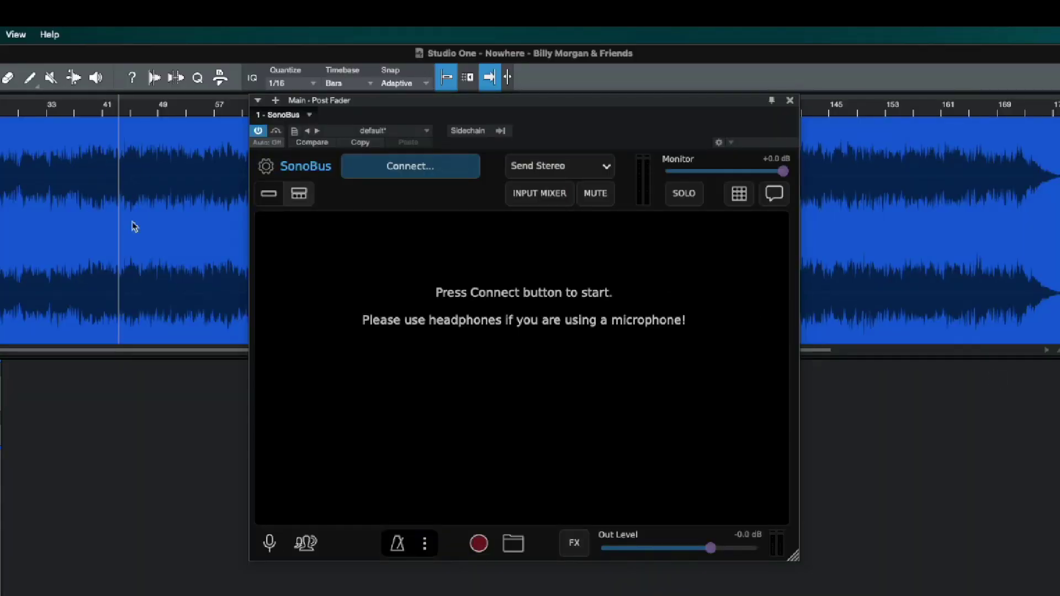
click(589, 169)
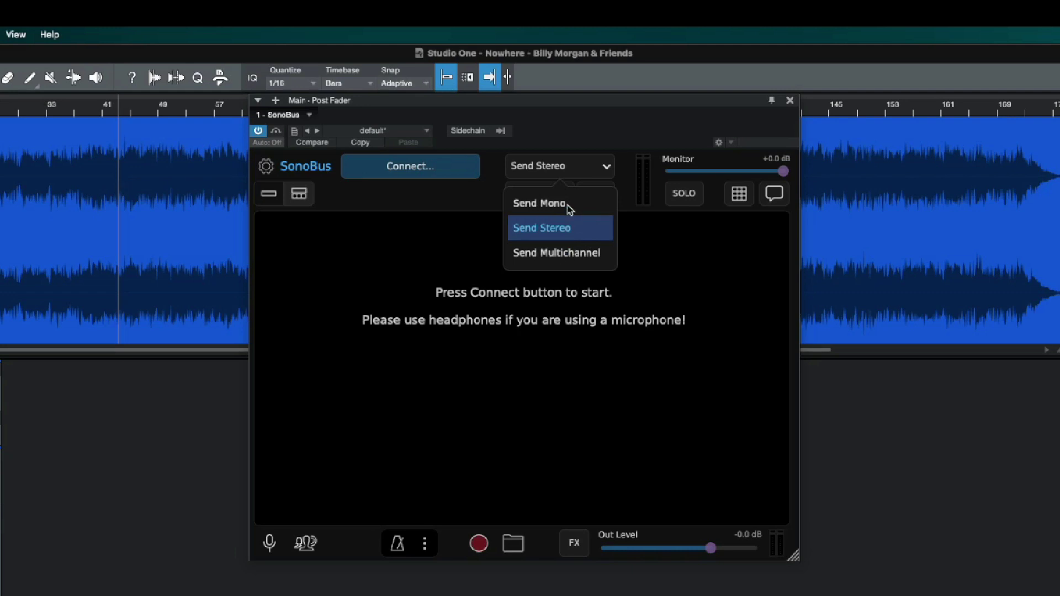
click(564, 228)
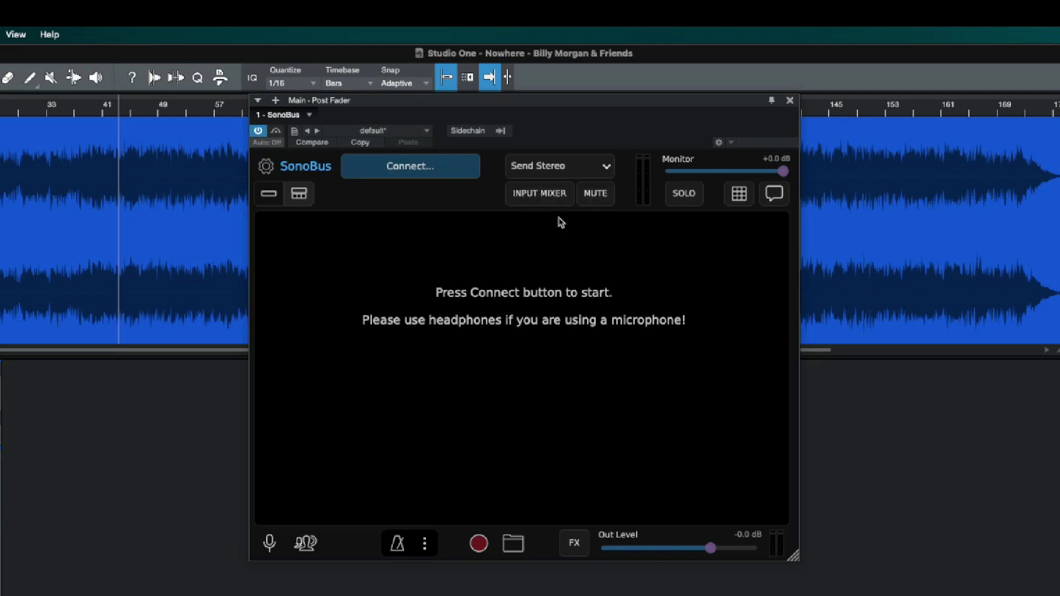
click(429, 172)
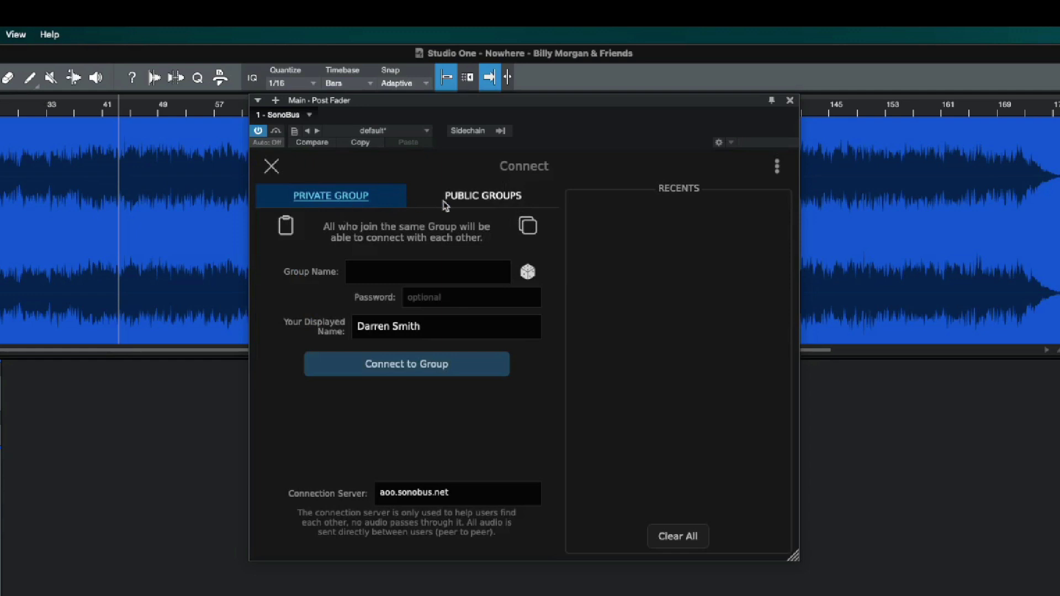
Step: Join private group MITB with a group password under the displayed name 'Smudge'
click(435, 268)
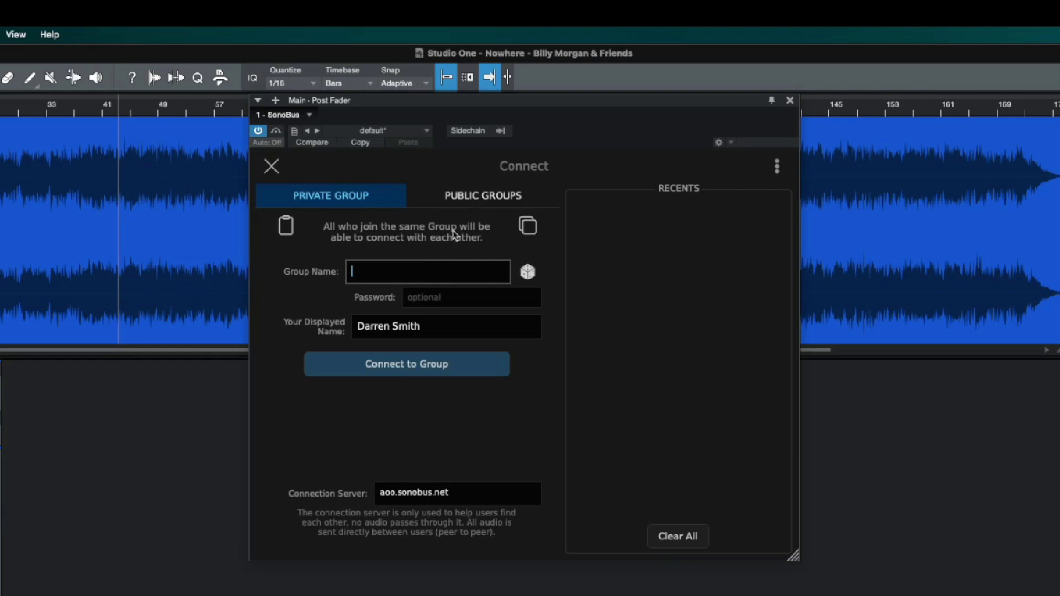
text(MITB)
key(Return)
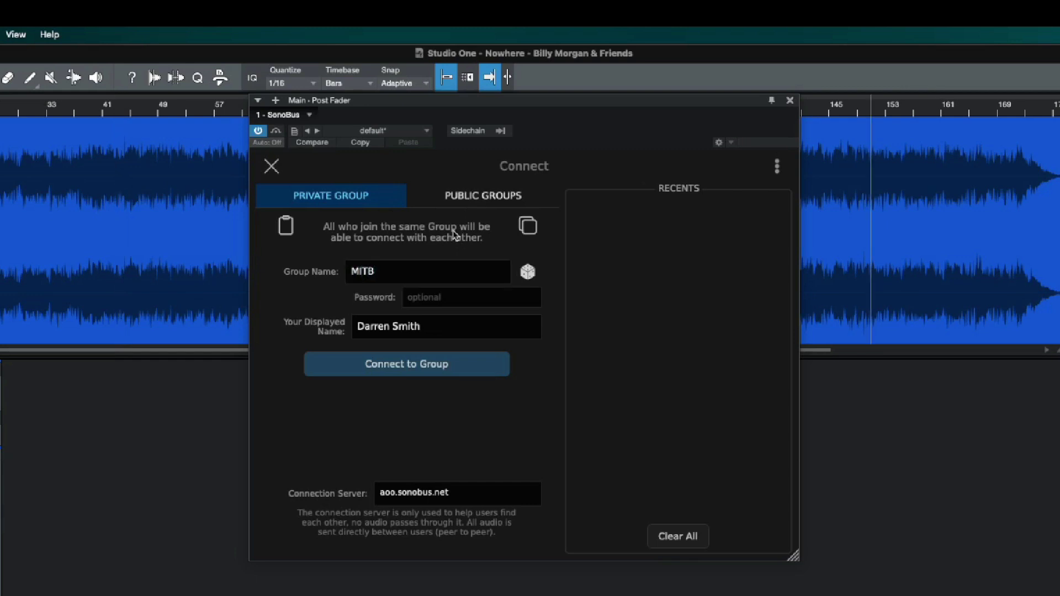
click(449, 293)
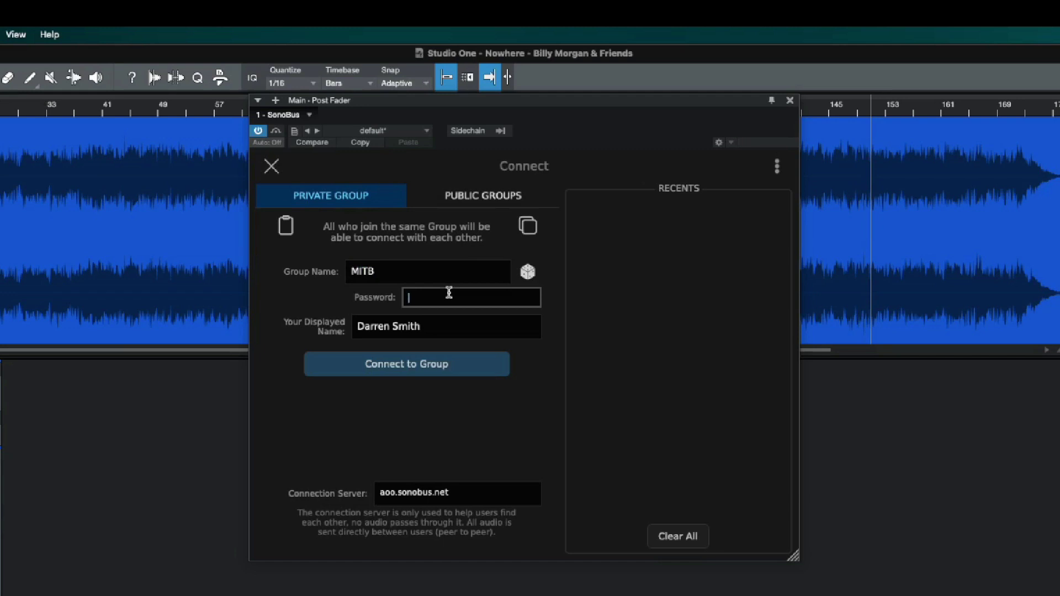
text(1234)
key(Tab)
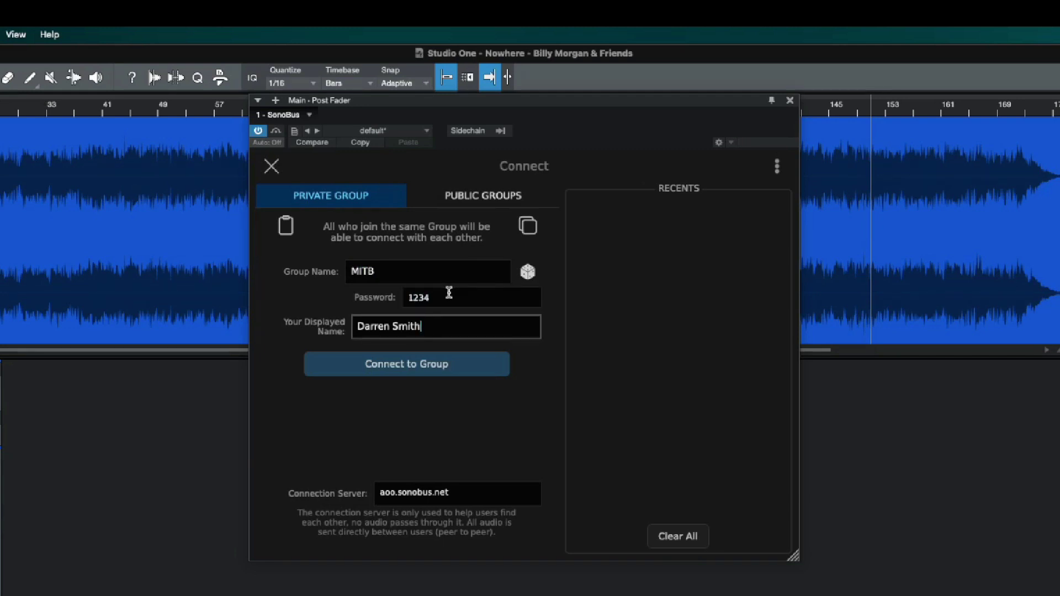
key(BackSpace)
key(BackSpace)
key(BackSpace)
key(BackSpace)
key(BackSpace)
key(BackSpace)
key(BackSpace)
key(BackSpace)
key(BackSpace)
key(BackSpace)
key(BackSpace)
key(BackSpace)
text(Smudge)
click(422, 364)
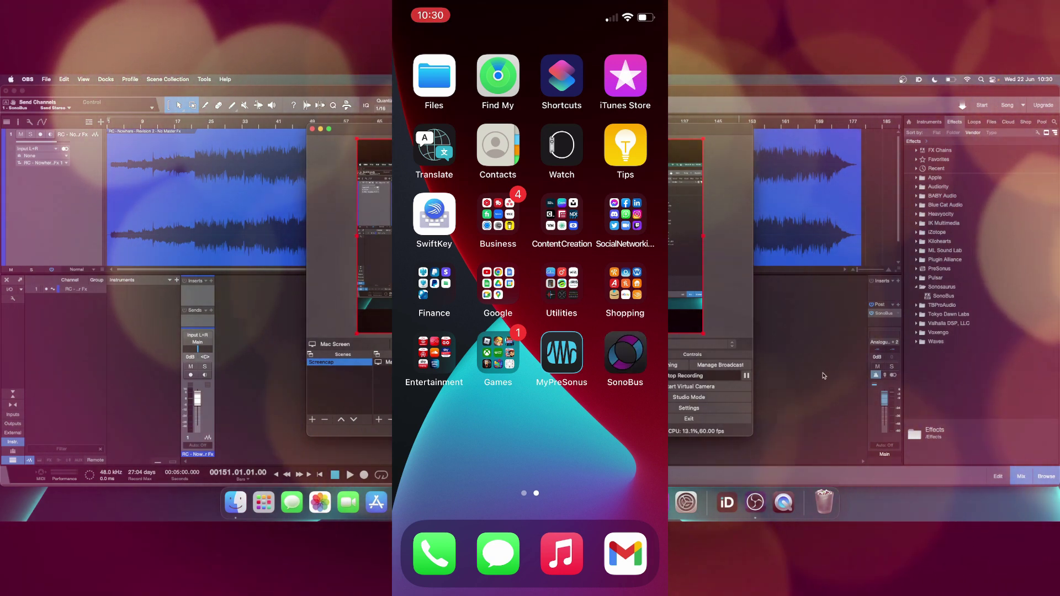
Step: Launch the SonoBus app on the iPhone
click(625, 354)
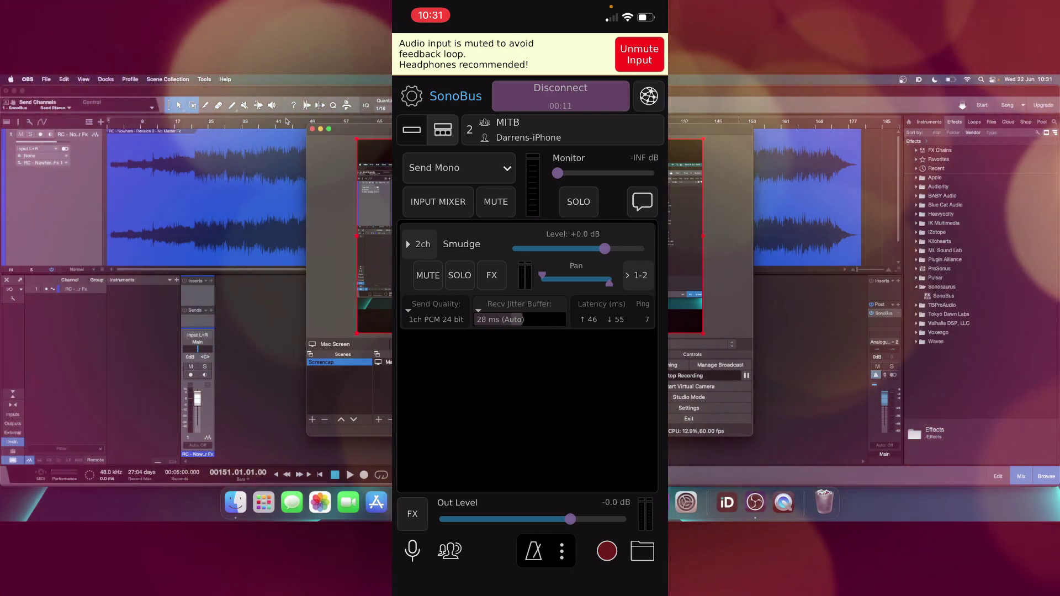
Step: Play the song from bar 44 to test the stream, then stop playback
click(288, 121)
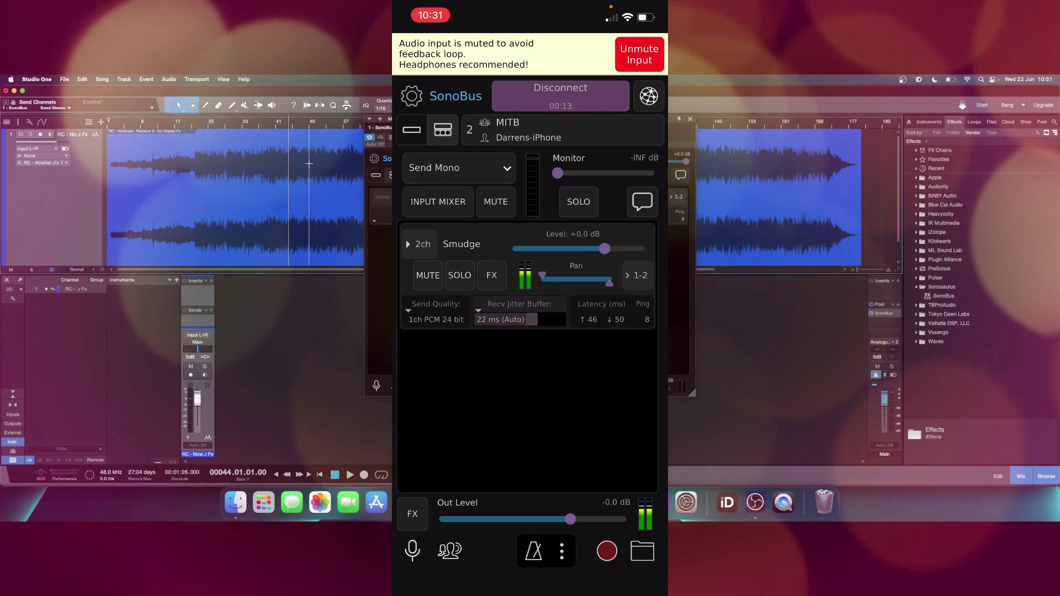
key(space)
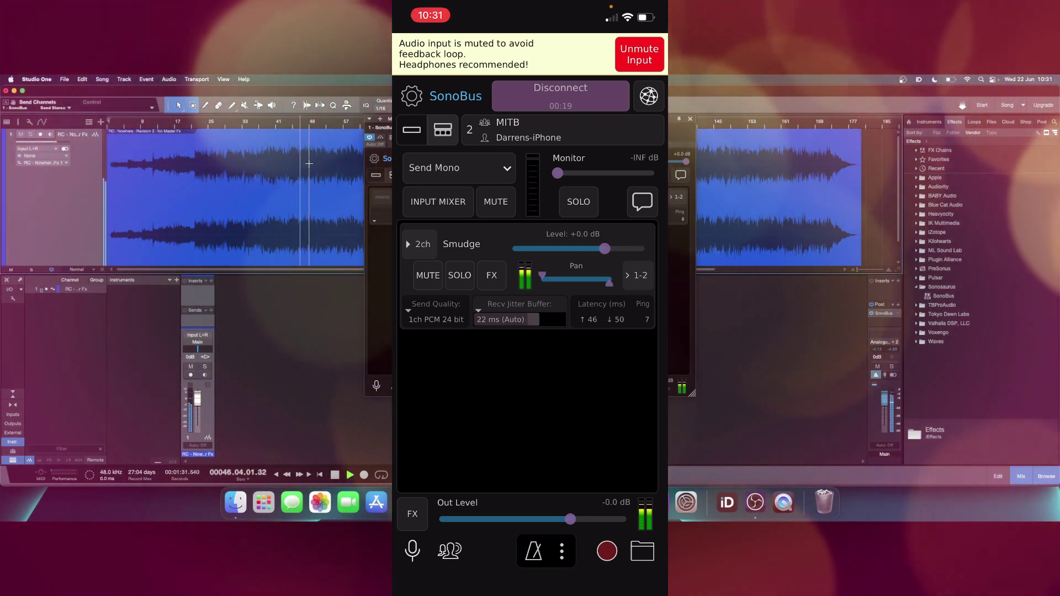
key(space)
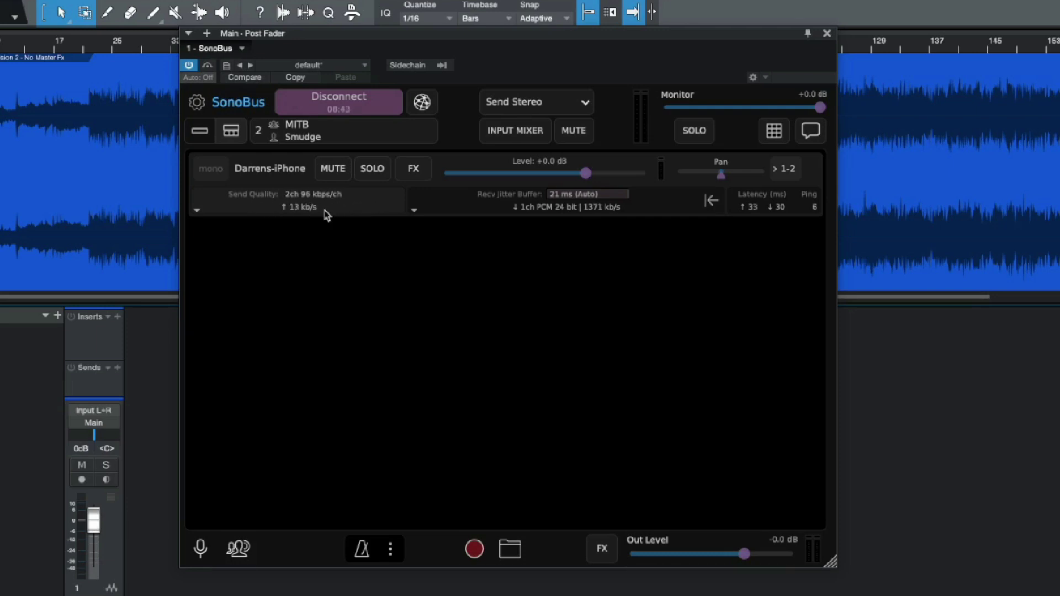
Step: Set the send quality to the Darrens-iPhone peer to PCM 24 bit
click(219, 212)
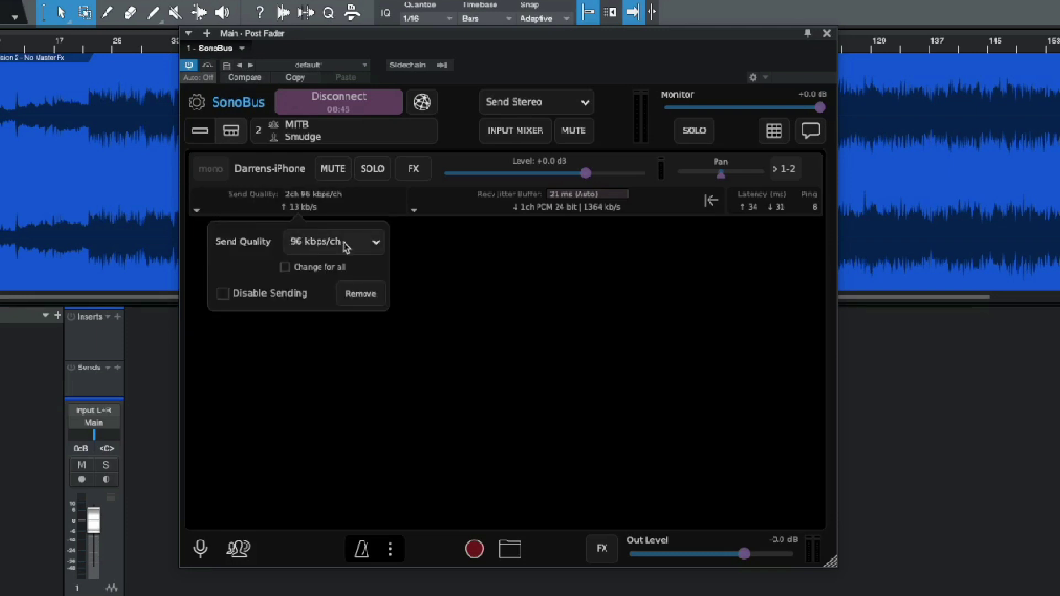
click(363, 246)
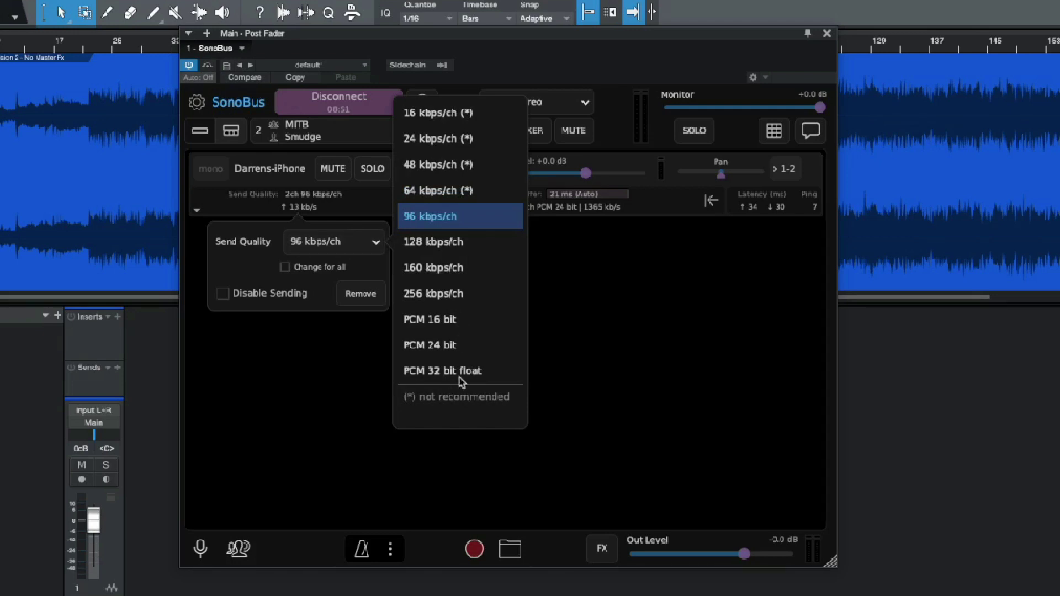
click(447, 347)
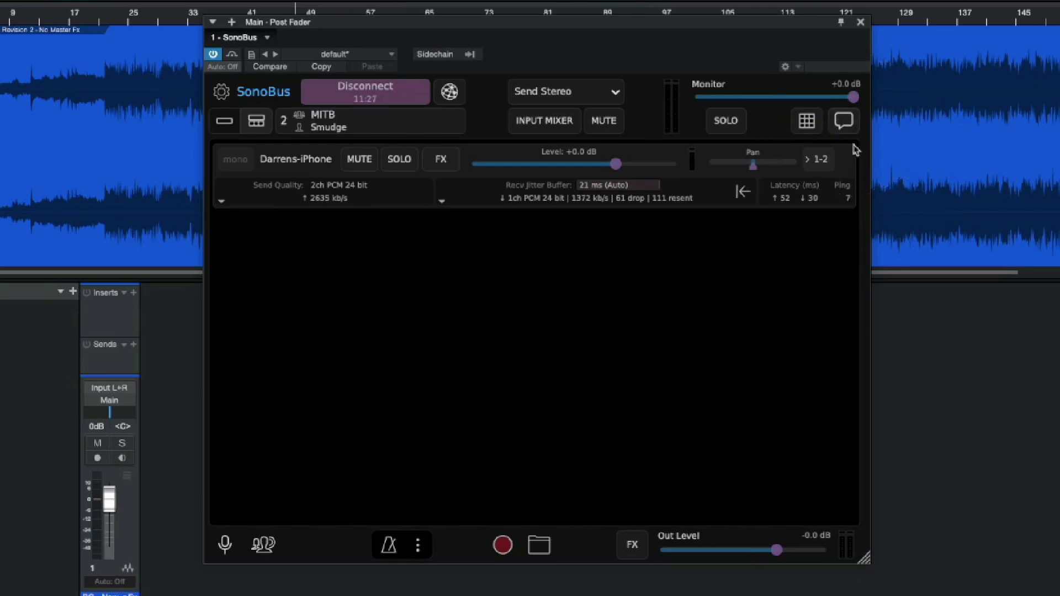
Step: Send 'And you also smell!' in the SonoBus group chat
click(843, 126)
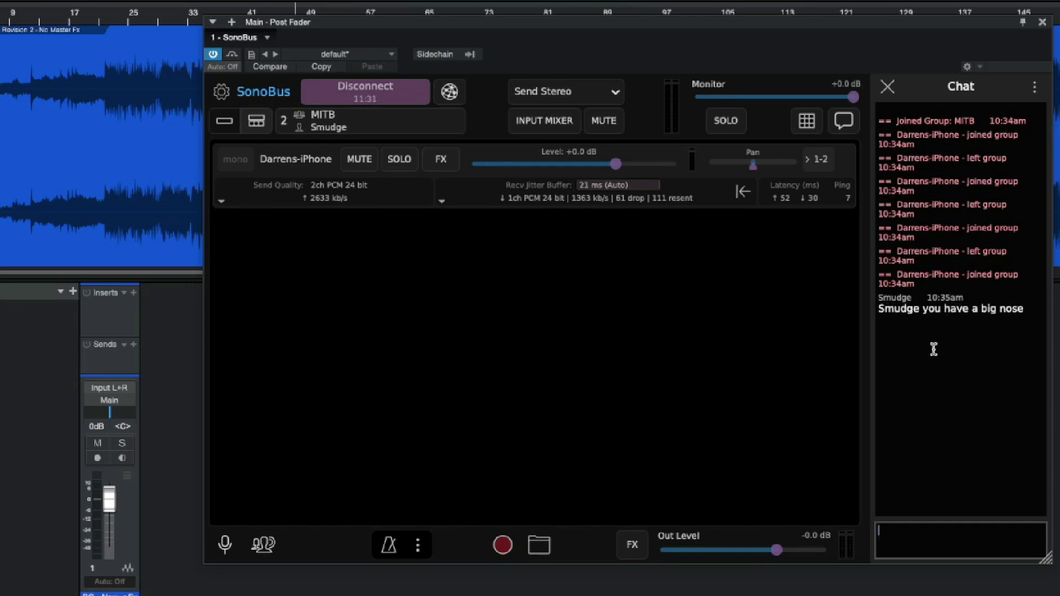
click(961, 541)
text(And you also smell!)
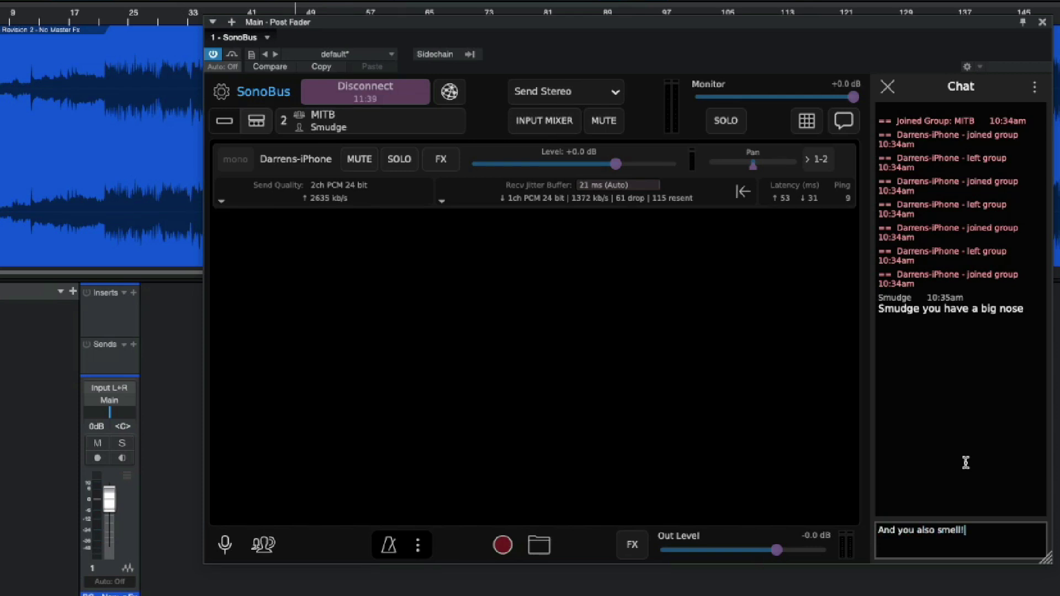
key(Return)
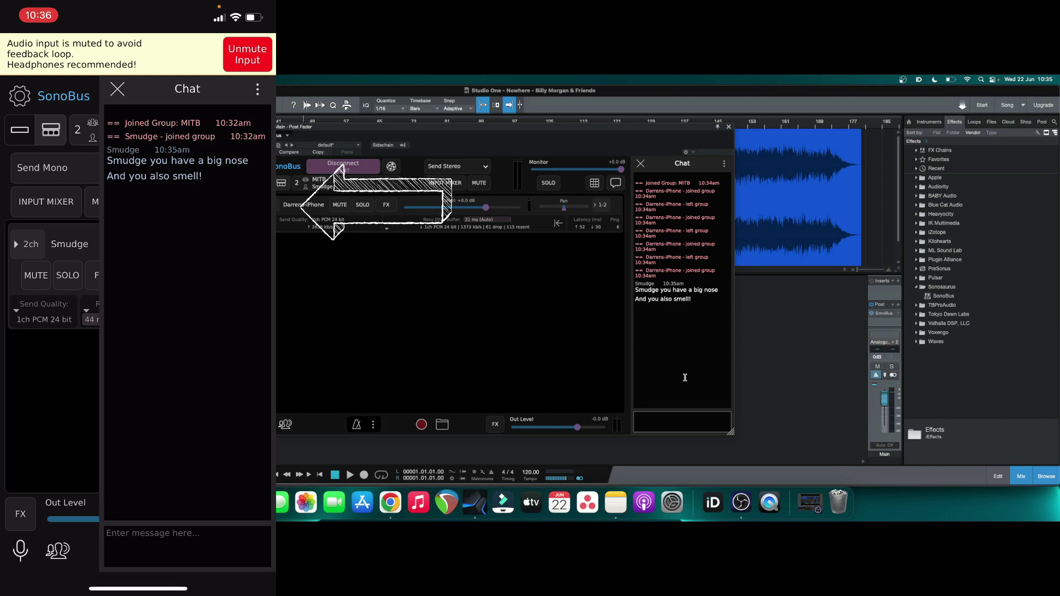
Step: Type 'thanks' into the iPhone's chat message field without sending it
click(188, 547)
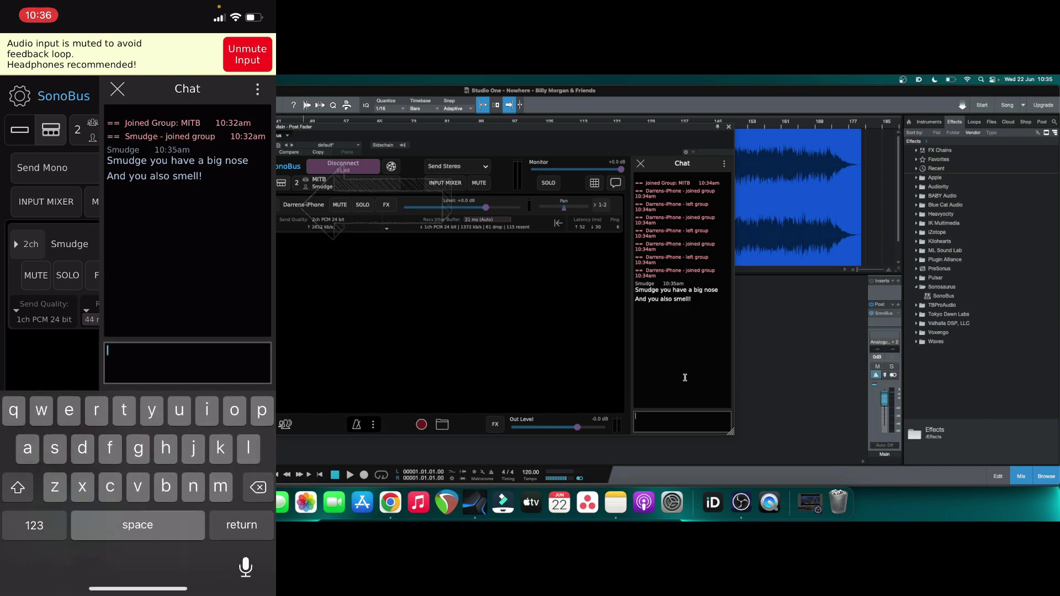
text(thank)
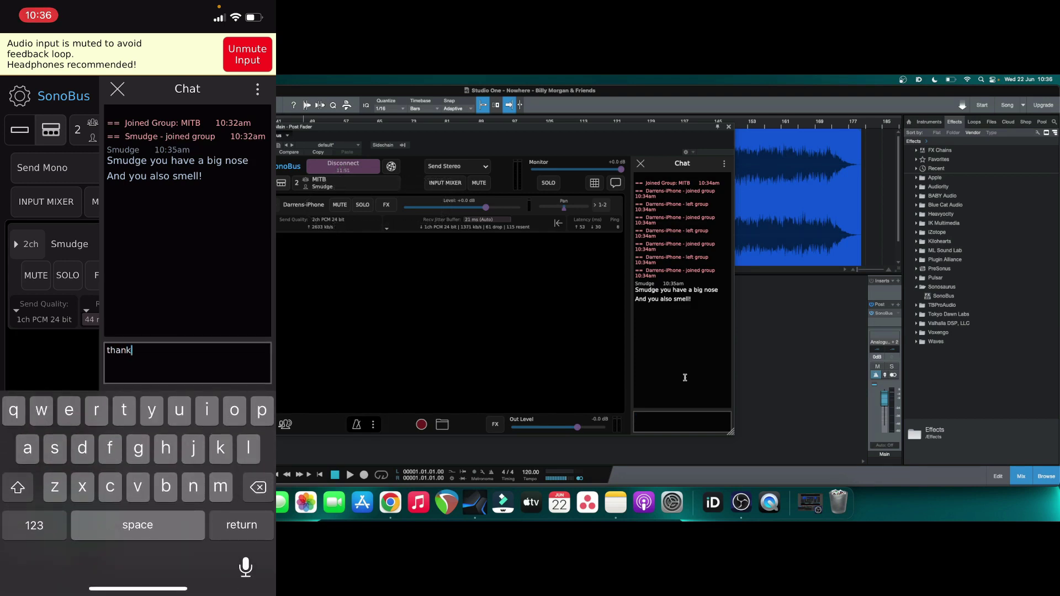